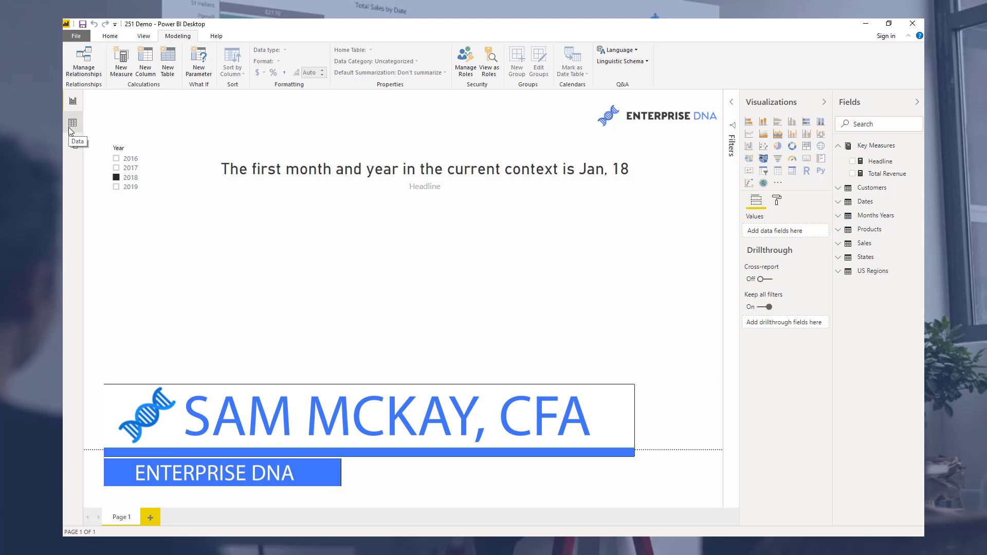
Switch to Data view to see the Dates table's Short Month and Short Mth & Year columns.
click(70, 128)
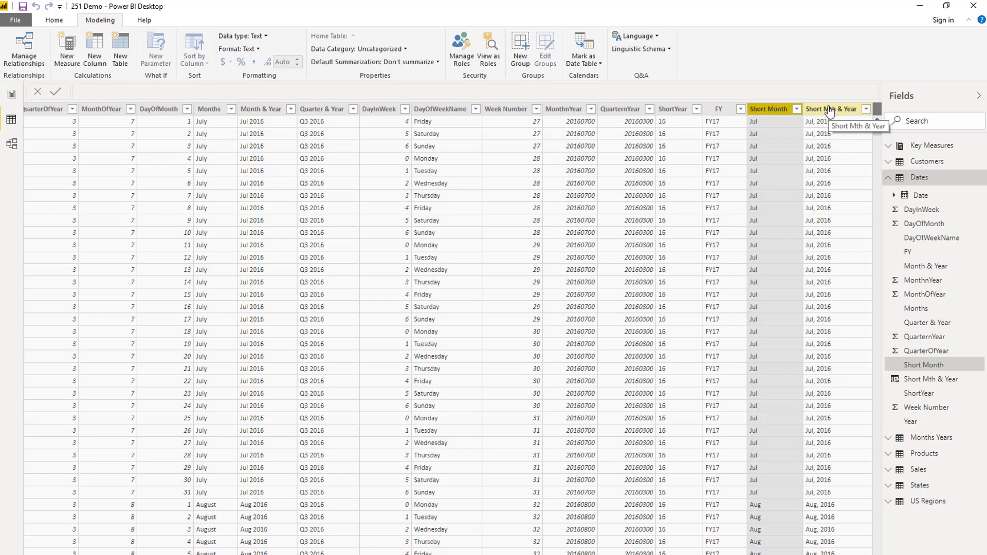
Show the Short Mth & Year formula and retype its opening parenthesis to reveal the COMBINEVALUES hint.
click(830, 109)
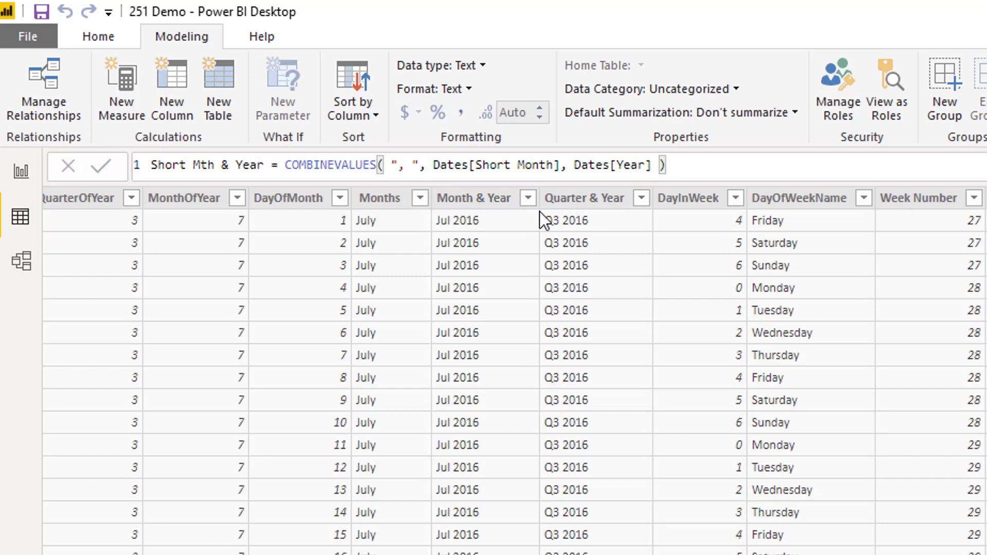
drag(419, 164, 385, 165)
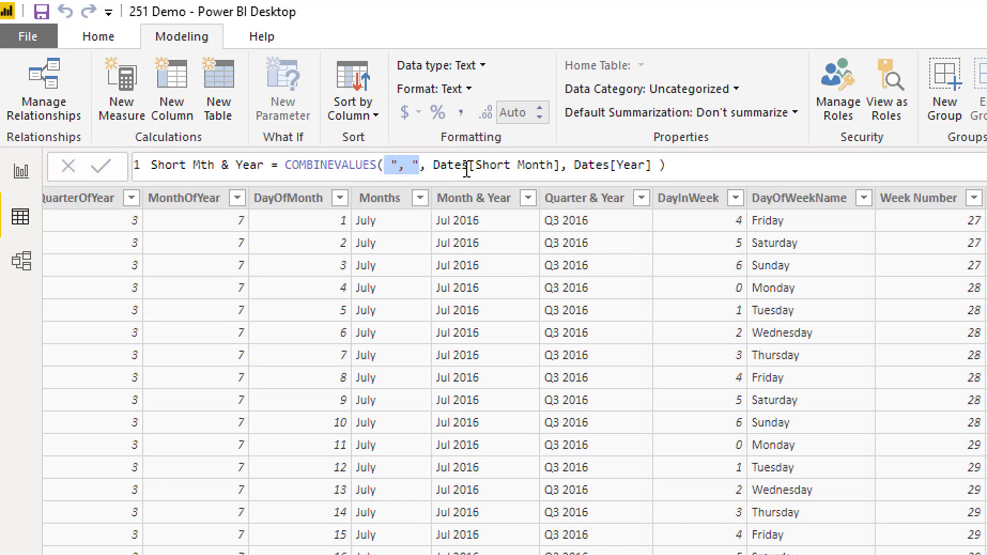
drag(284, 165, 420, 164)
click(391, 164)
click(388, 165)
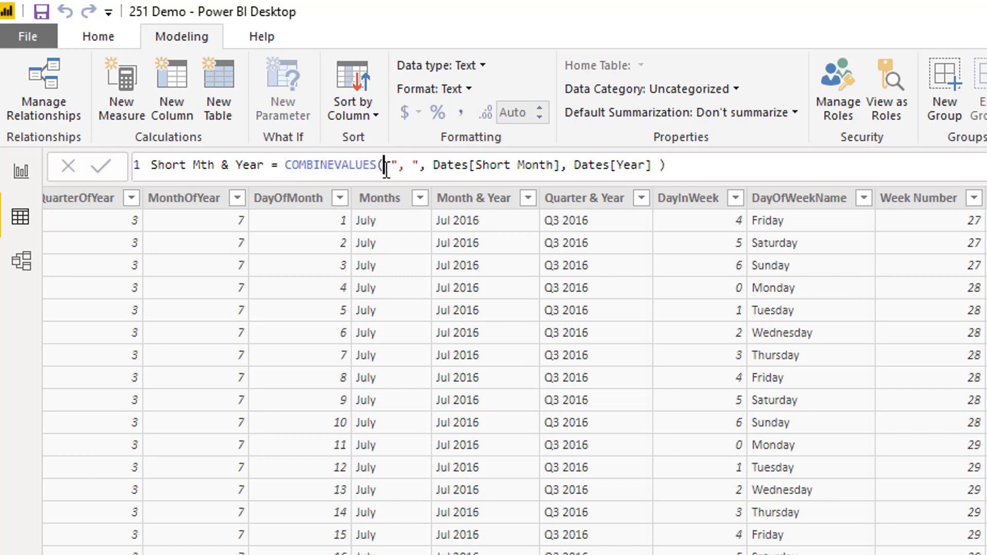
key(BackSpace)
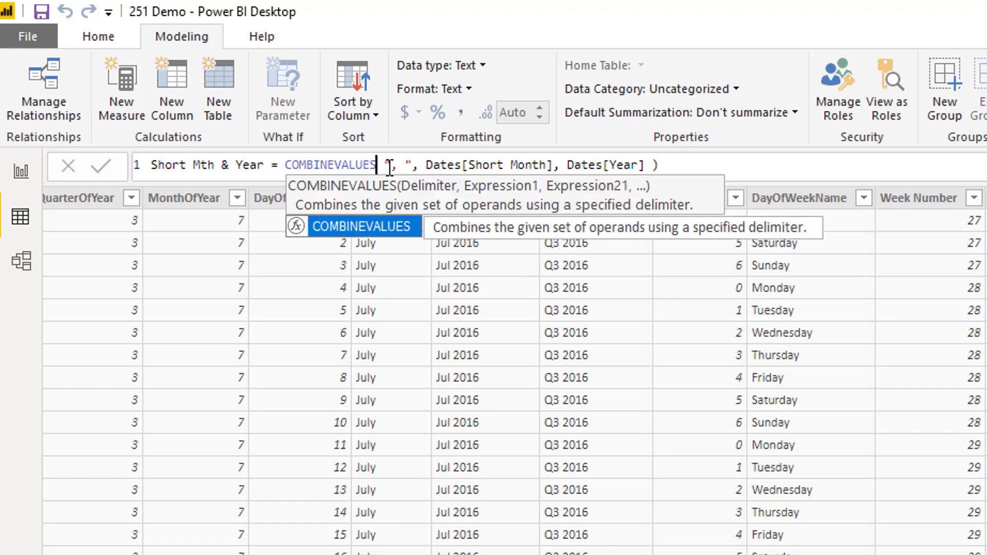
text(()
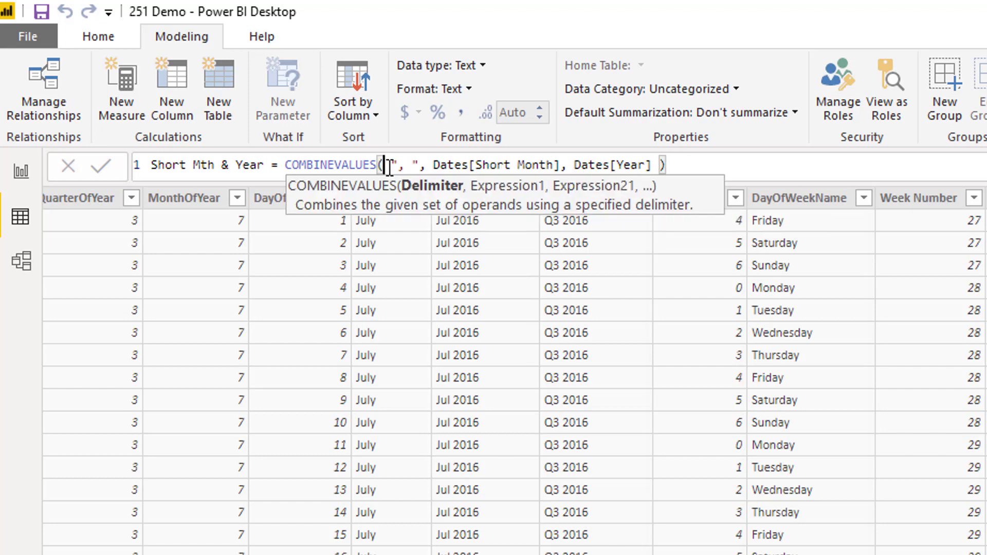
Step through the COMBINEVALUES arguments: the ", " delimiter, Dates[Short Month] and Dates[Year].
click(433, 165)
shift+click(558, 165)
click(573, 165)
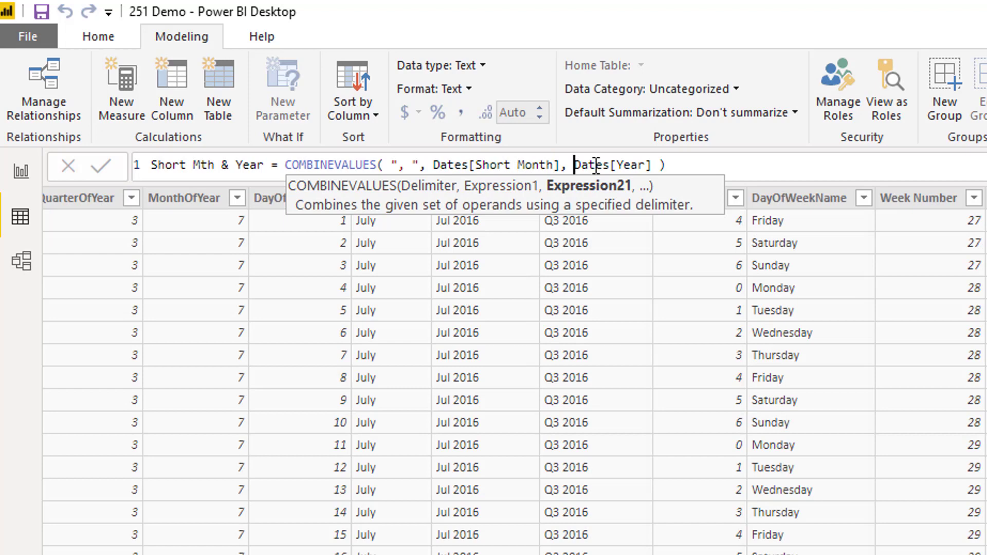
shift+click(654, 165)
click(678, 166)
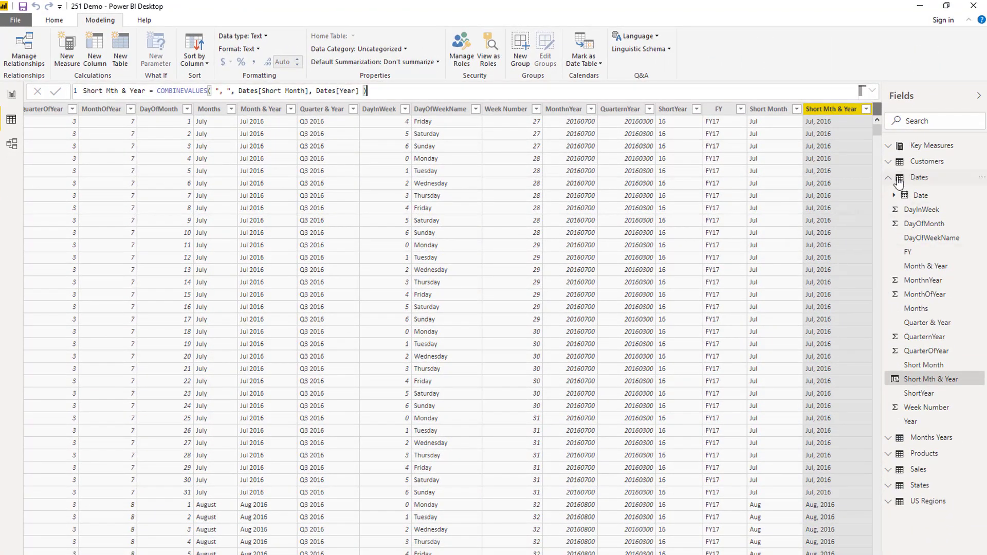
Open the Months Years table and review its DISTINCT/SELECTCOLUMNS formula building the Months column from Dates[Short Month].
click(902, 178)
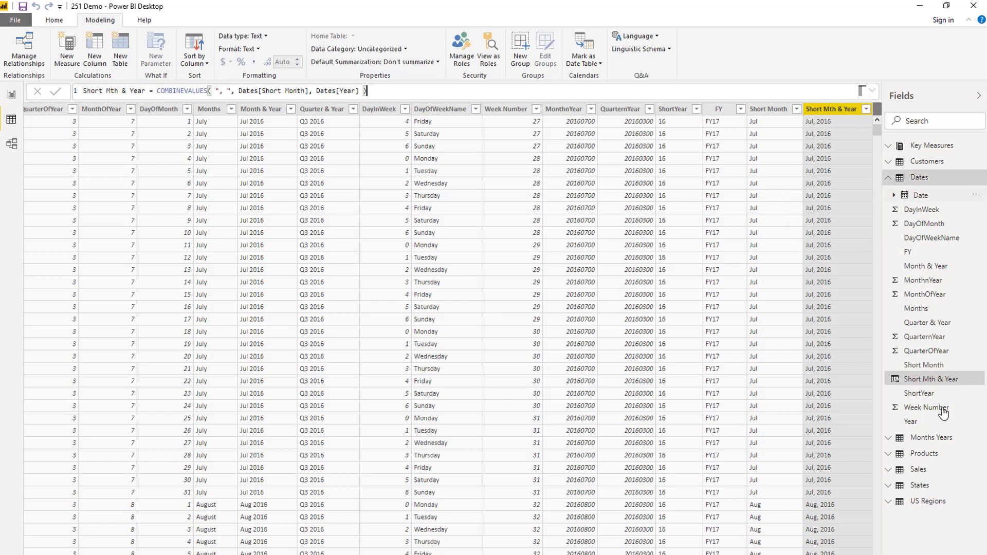
click(928, 440)
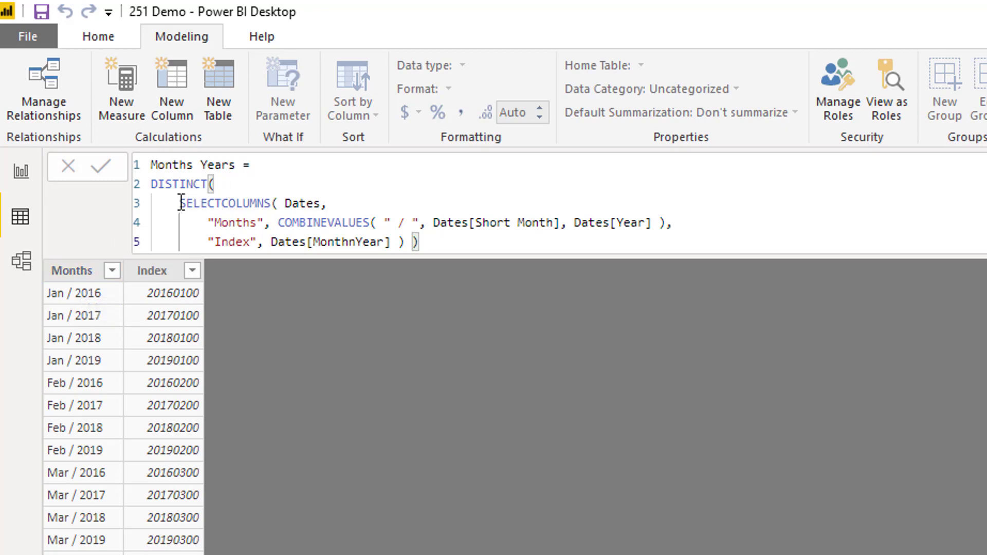
drag(215, 184, 142, 184)
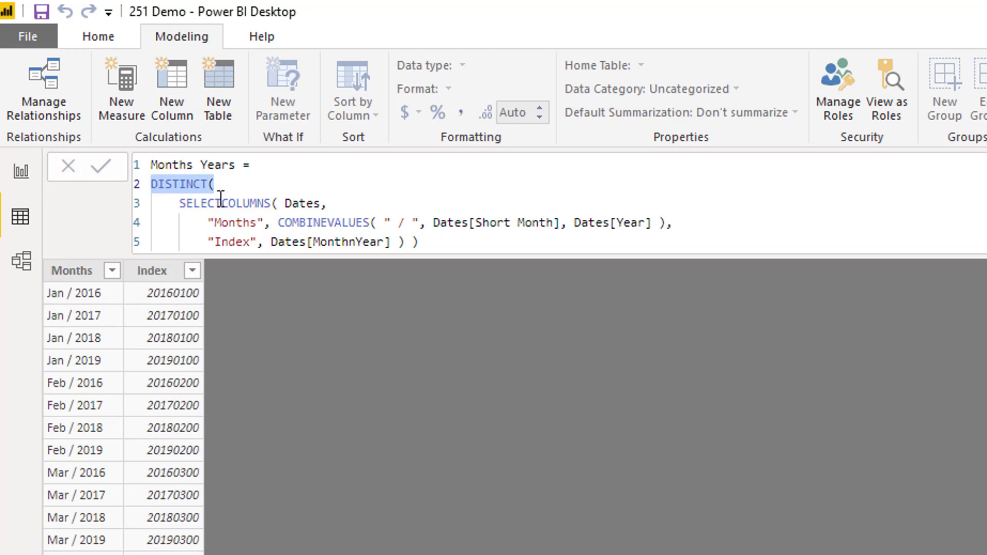
drag(208, 222, 271, 223)
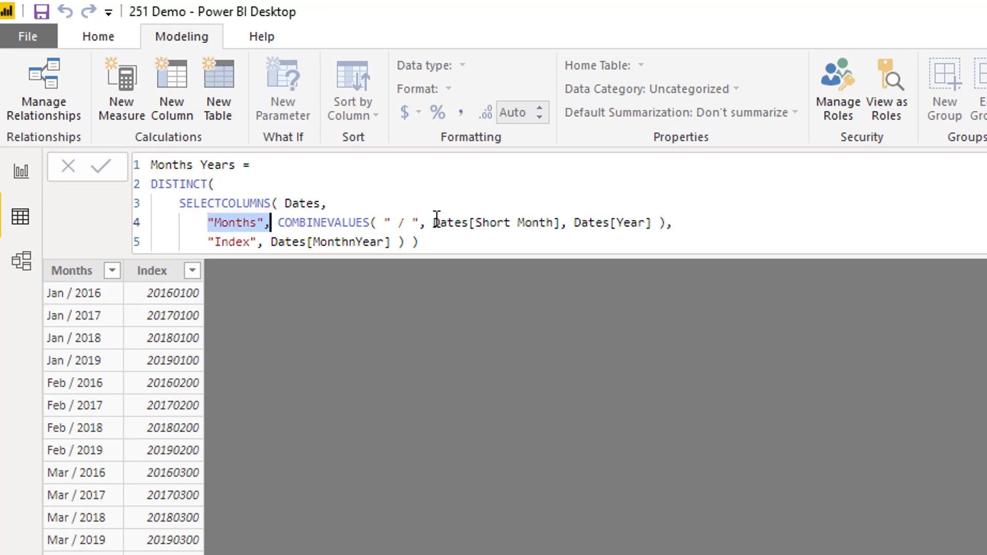
drag(434, 223, 658, 222)
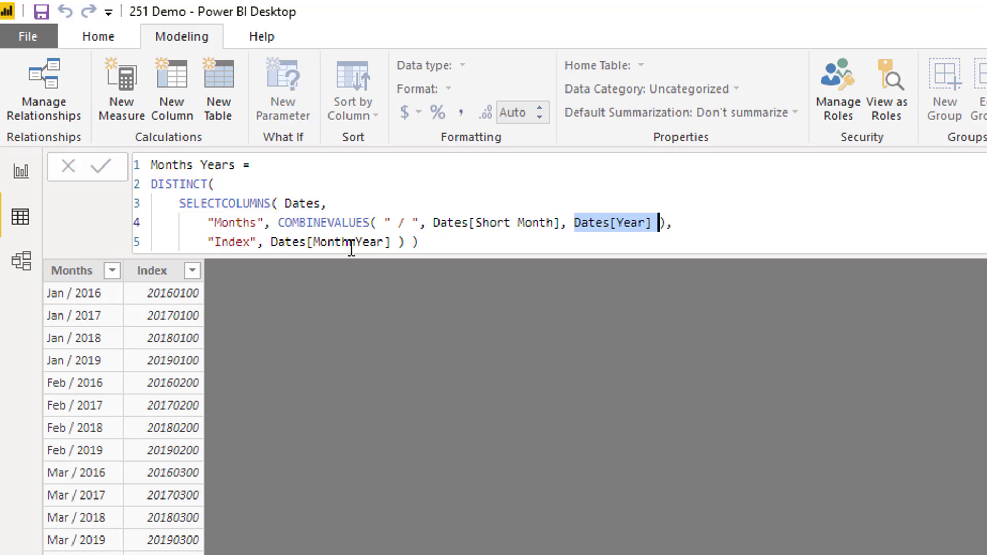
click(95, 277)
Sort the Months column ascending so it starts at Jan / 2016, then view the model diagram.
right_click(75, 273)
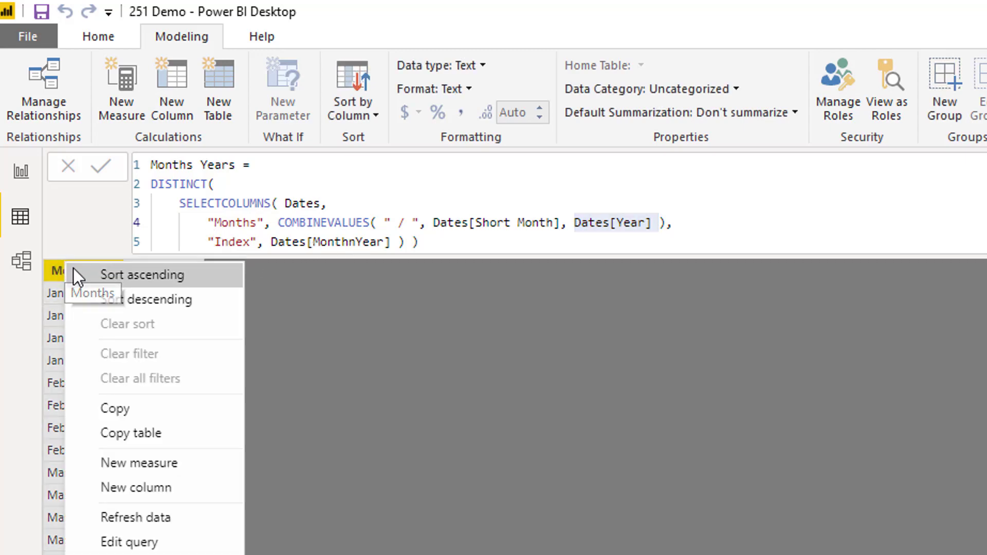
click(108, 297)
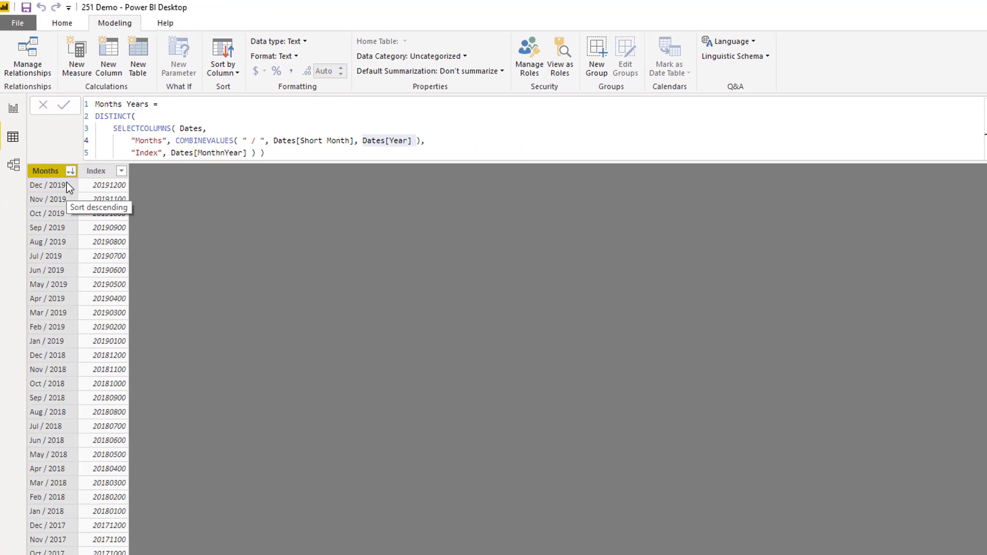
right_click(56, 172)
click(72, 181)
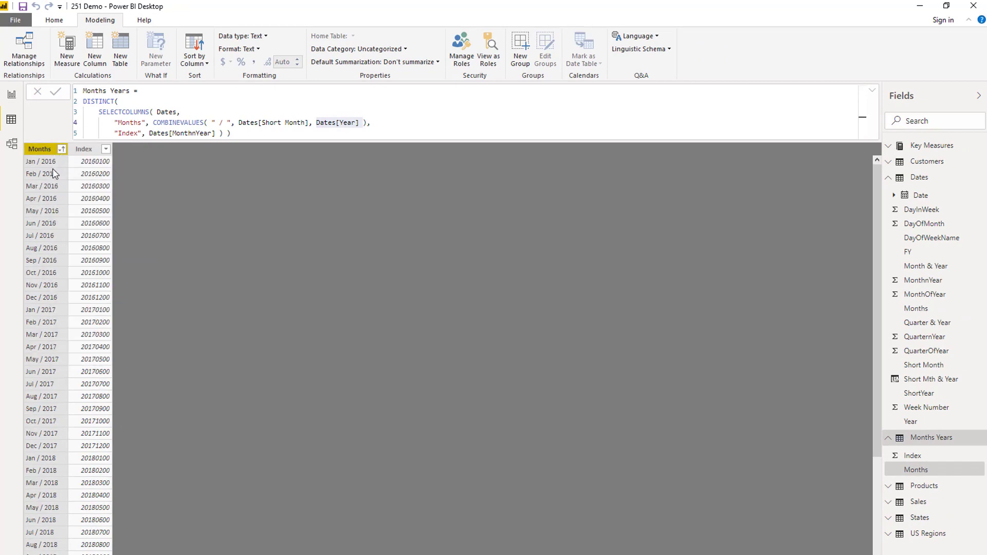
drag(224, 133, 130, 133)
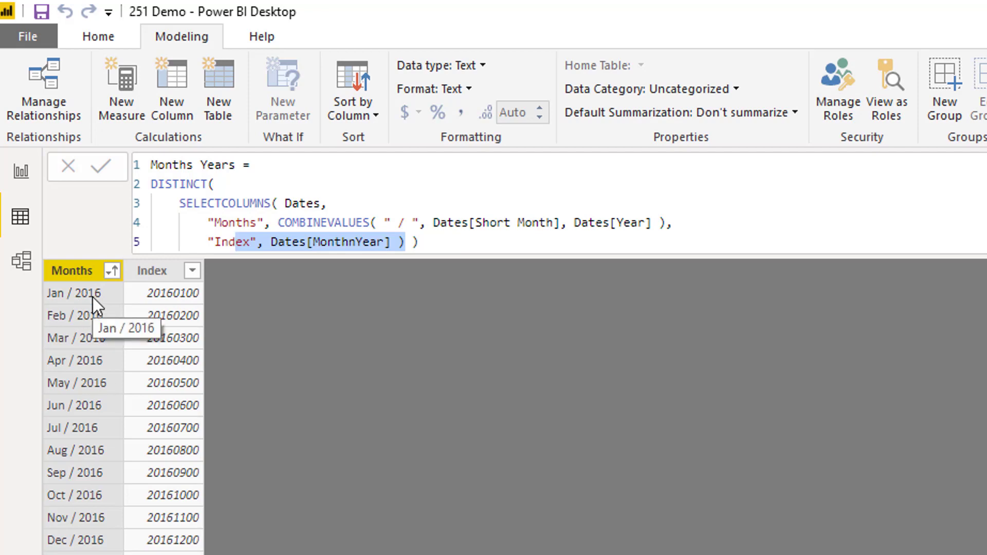
click(22, 260)
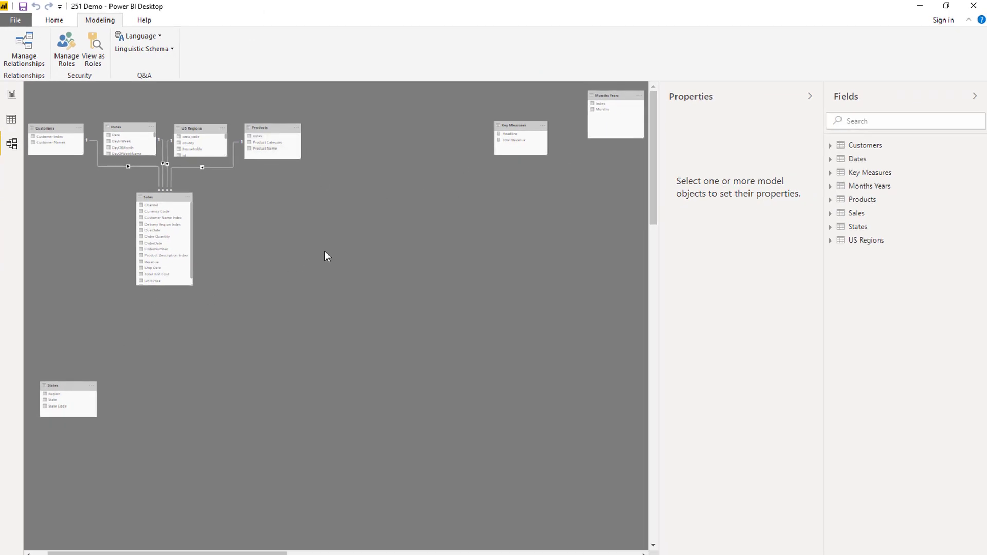
Place the Months Years table card to the right of Products in the diagram, then return to Report view.
click(810, 96)
scroll(615, 146, up, 2)
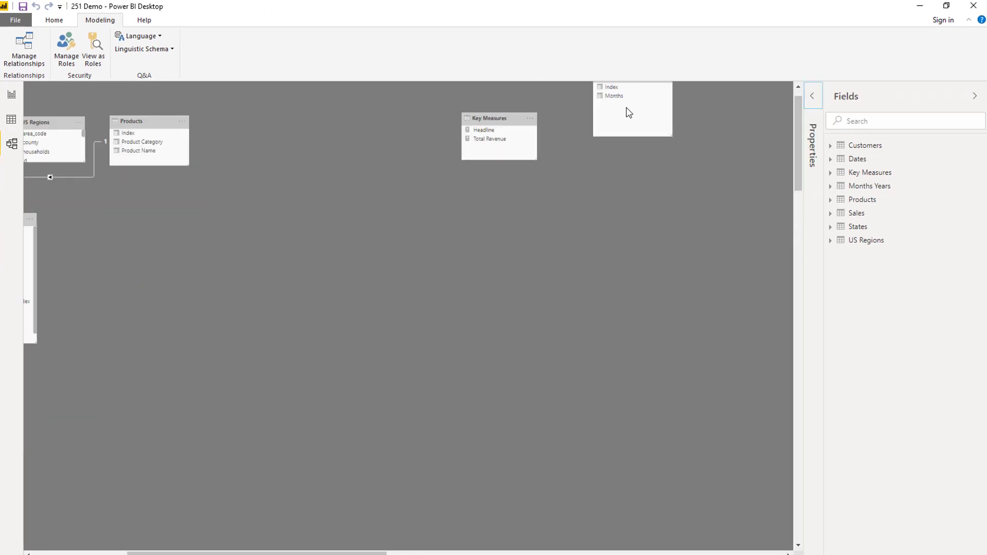
click(798, 88)
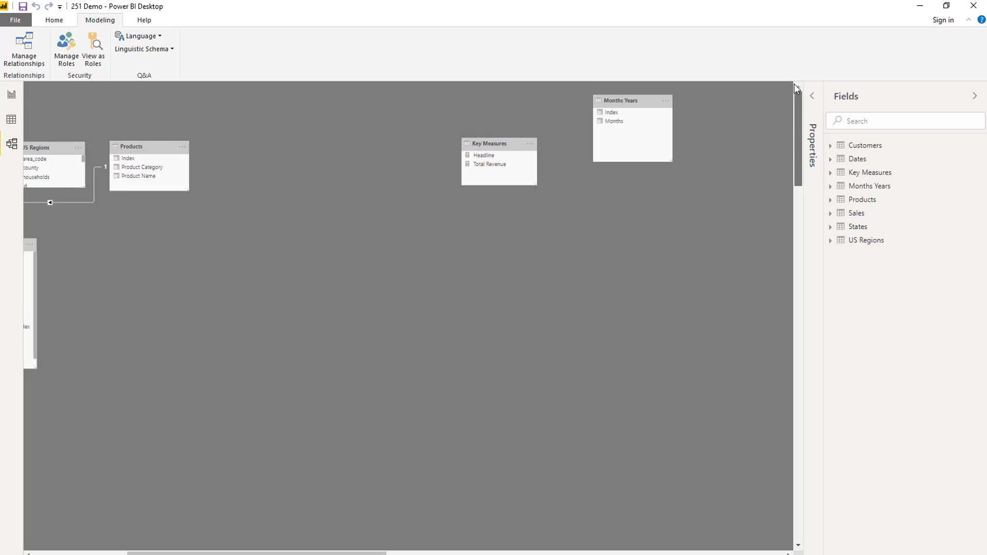
drag(614, 101, 86, 90)
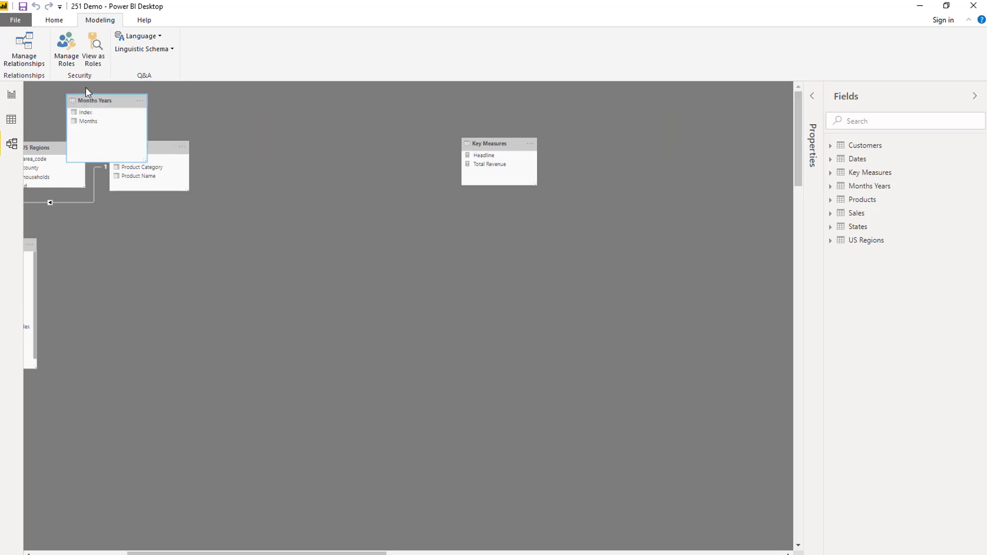
drag(146, 161, 127, 131)
scroll(237, 498, left, 5)
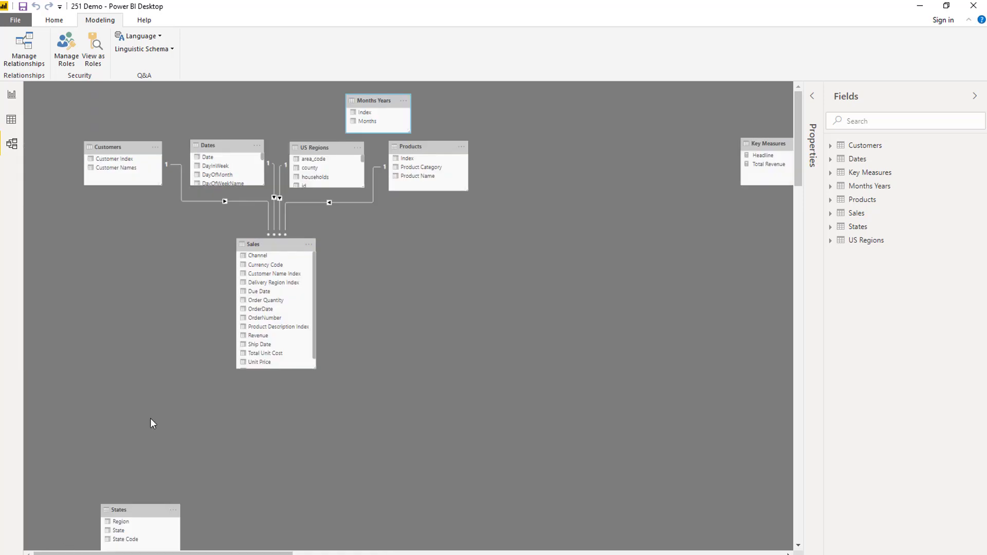
drag(378, 98, 173, 77)
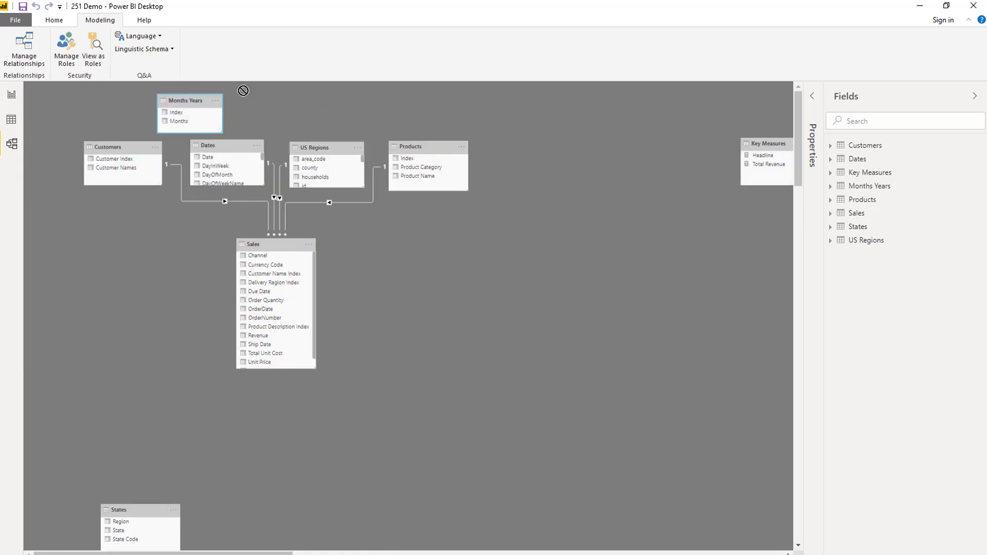
drag(244, 90, 516, 147)
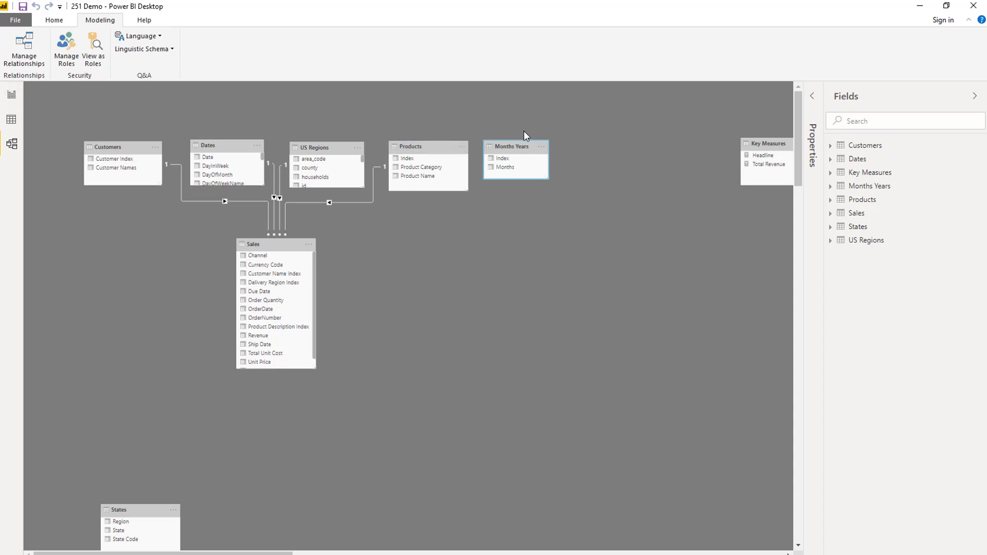
click(15, 102)
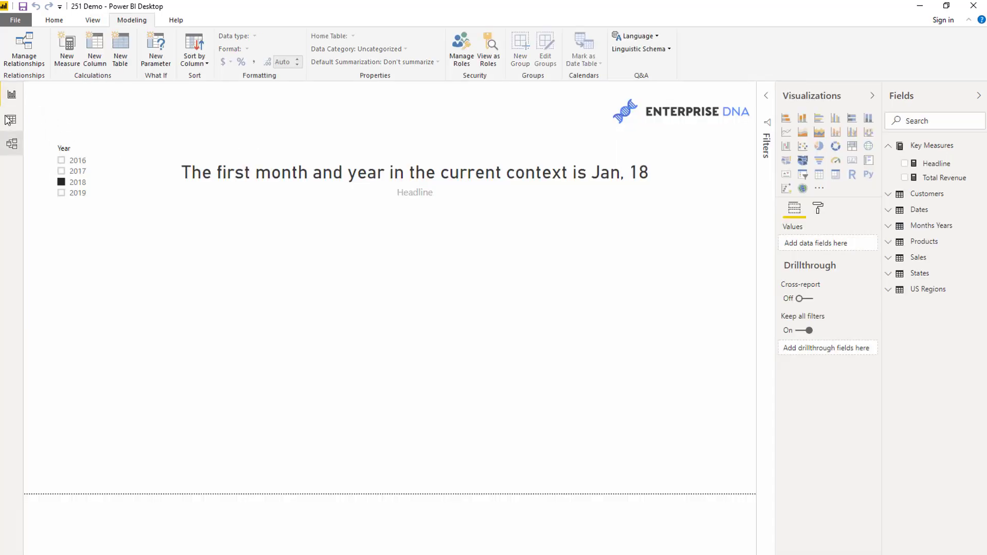
Show the Months Years table and highlight its COMBINEVALUES expression with the " / " delimiter.
click(11, 119)
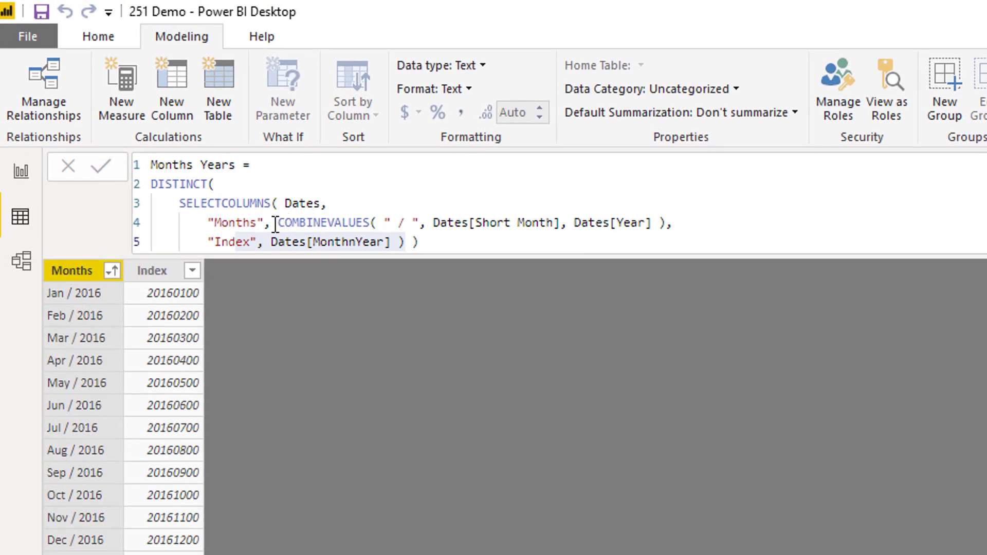
click(174, 141)
drag(279, 223, 674, 223)
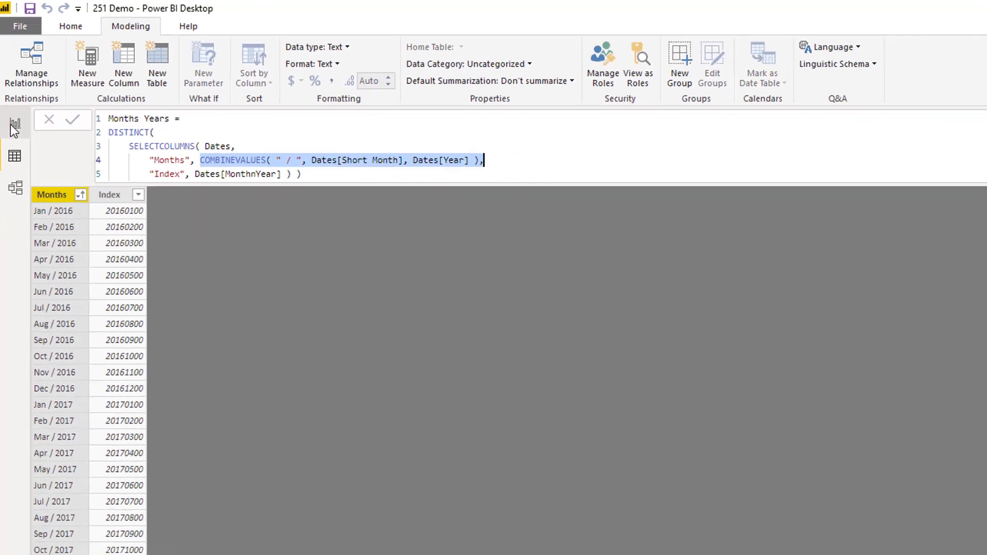
Select the headline card and show the Headline measure's DAX, highlighting its sentence text and COMBINEVALUES call.
click(14, 126)
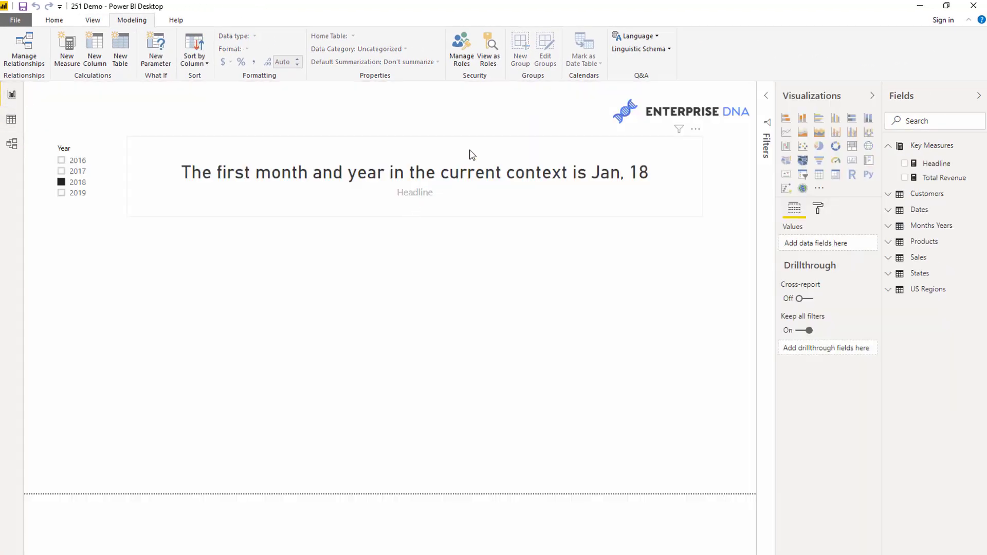
click(399, 181)
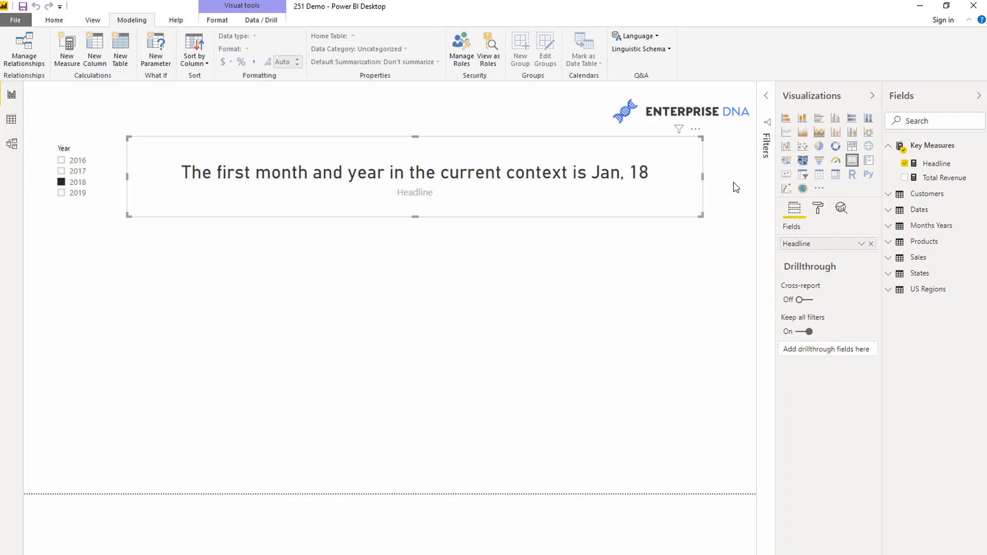
click(941, 166)
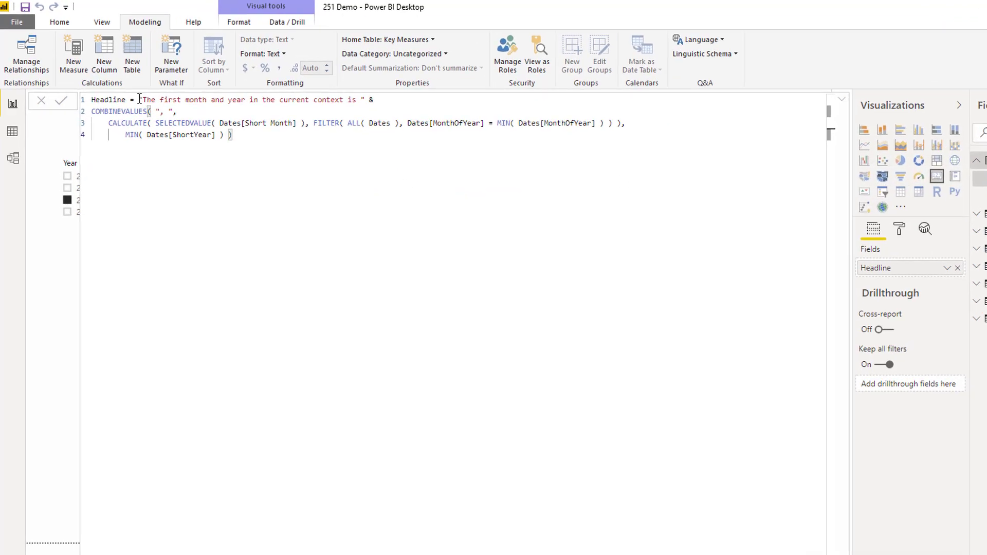
drag(140, 99, 338, 99)
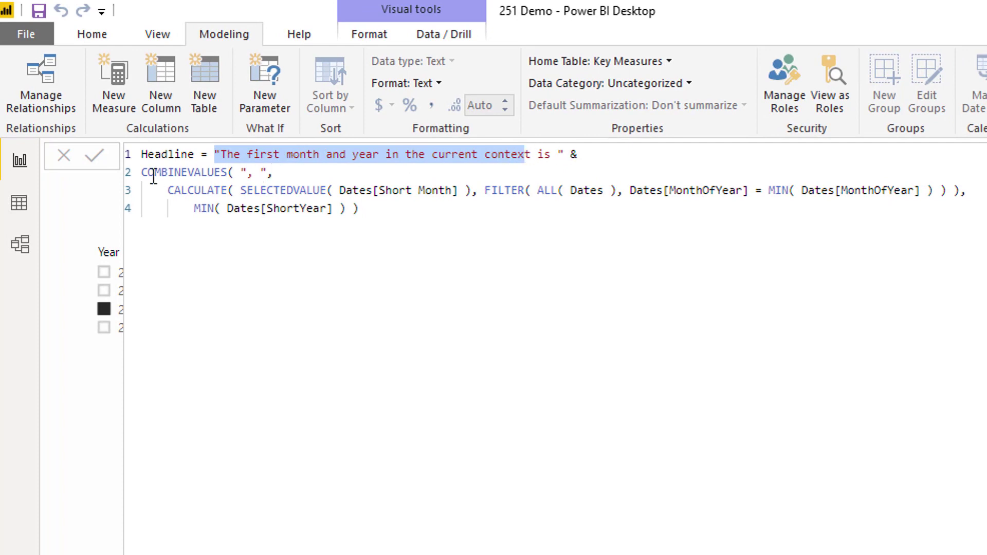
drag(146, 175, 274, 172)
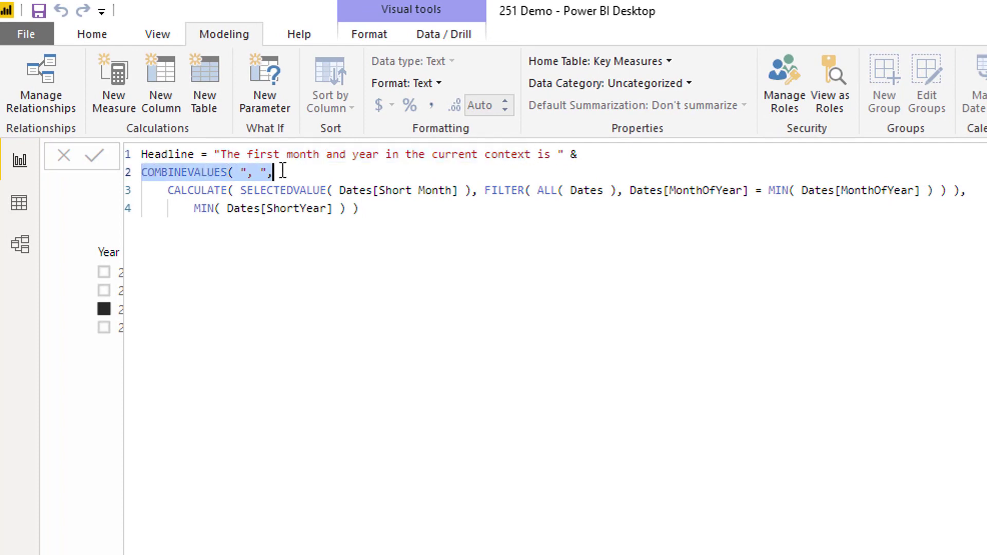
click(167, 190)
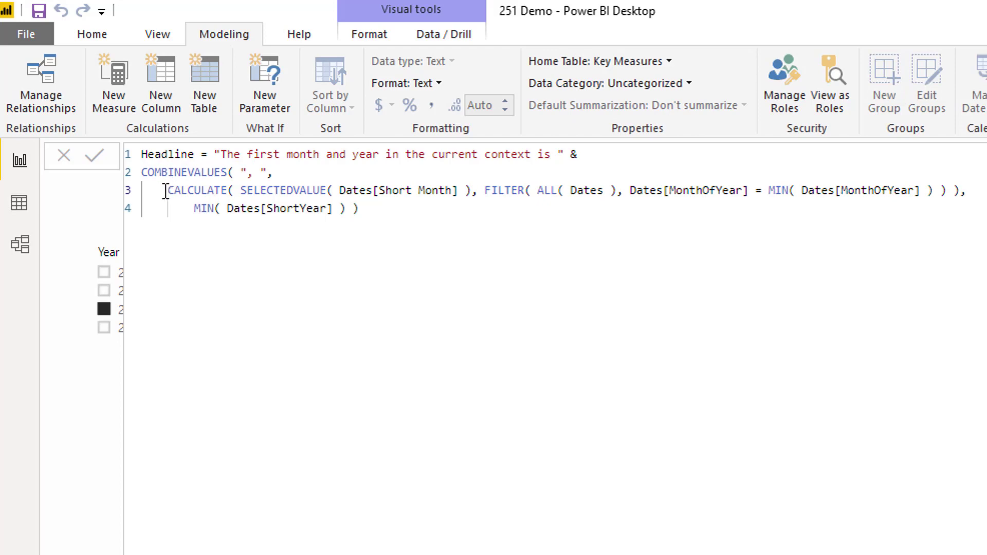
drag(169, 190, 970, 191)
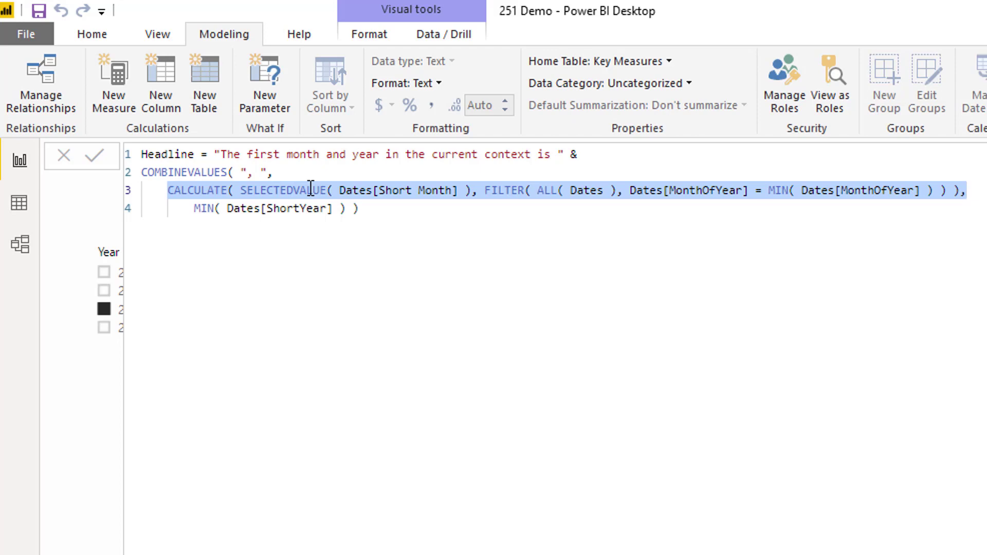
click(170, 191)
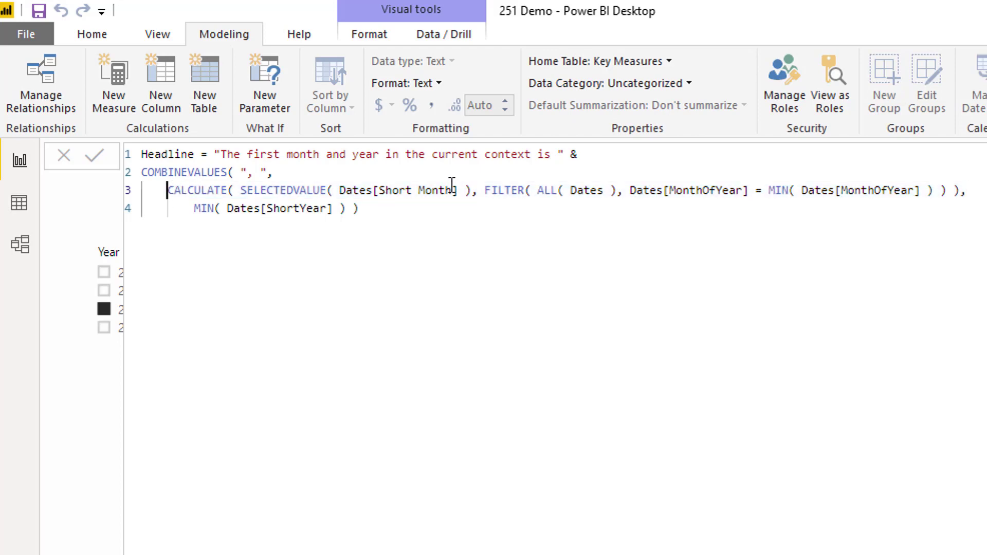
drag(472, 190, 234, 190)
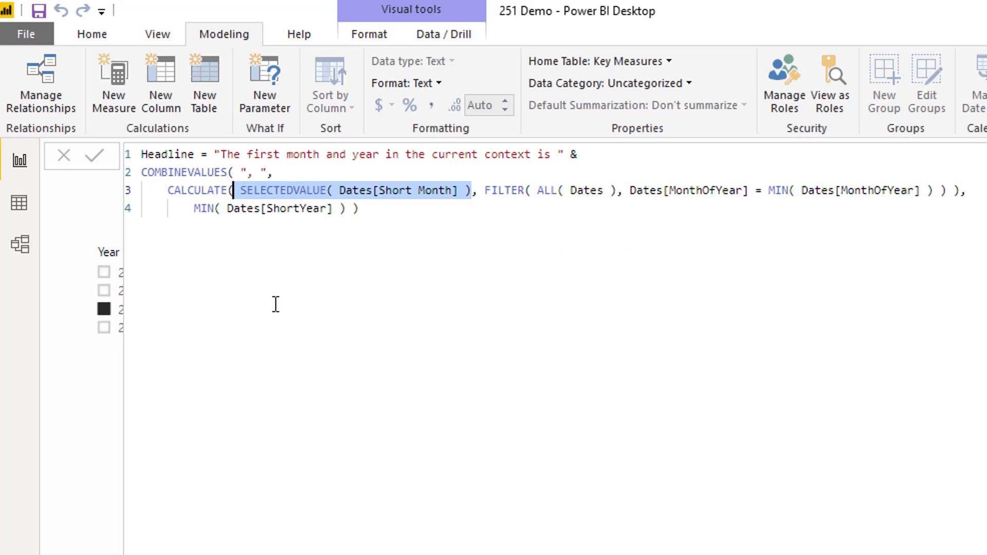
drag(194, 208, 370, 211)
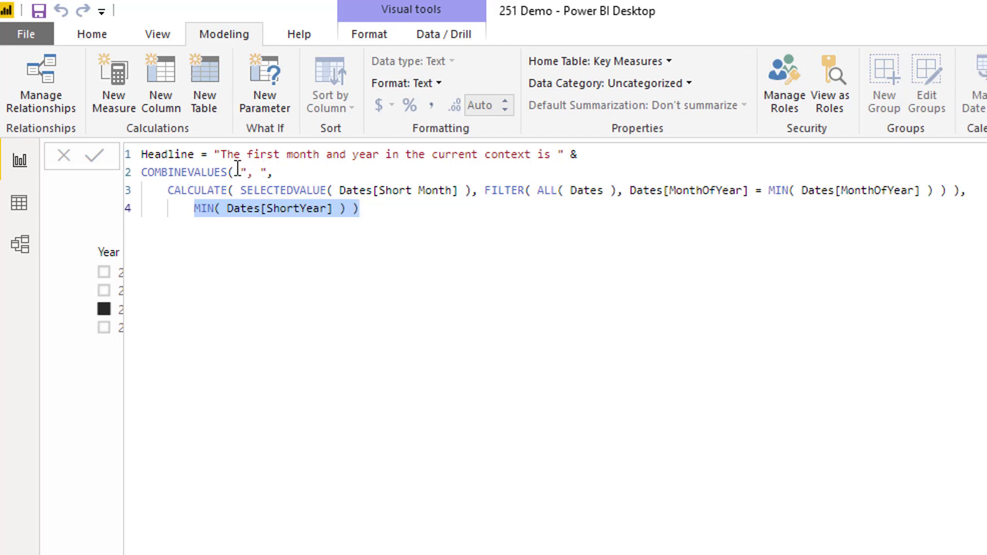
drag(240, 172, 291, 171)
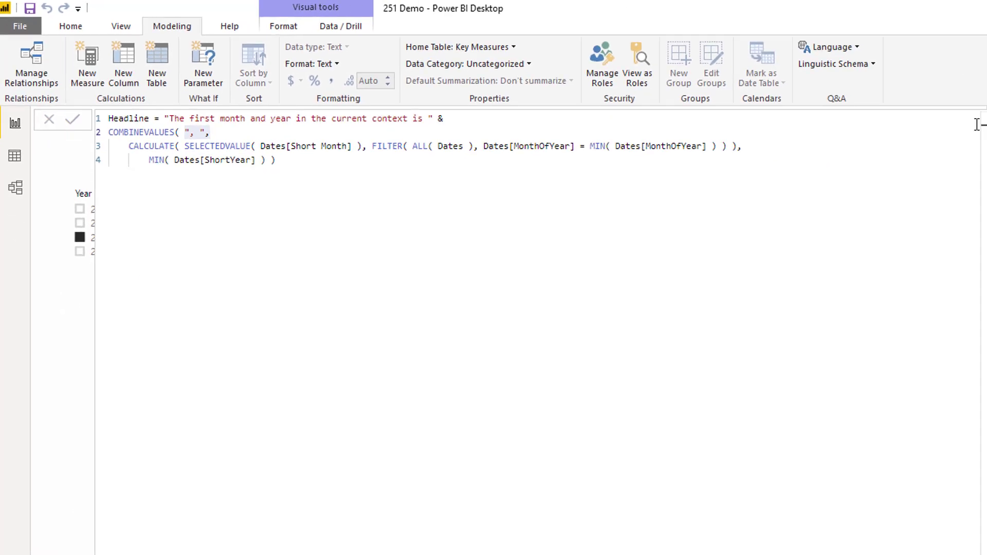
Test the headline with Year slicer values 2019, 2017 and 2016, ending back on 2018.
click(981, 125)
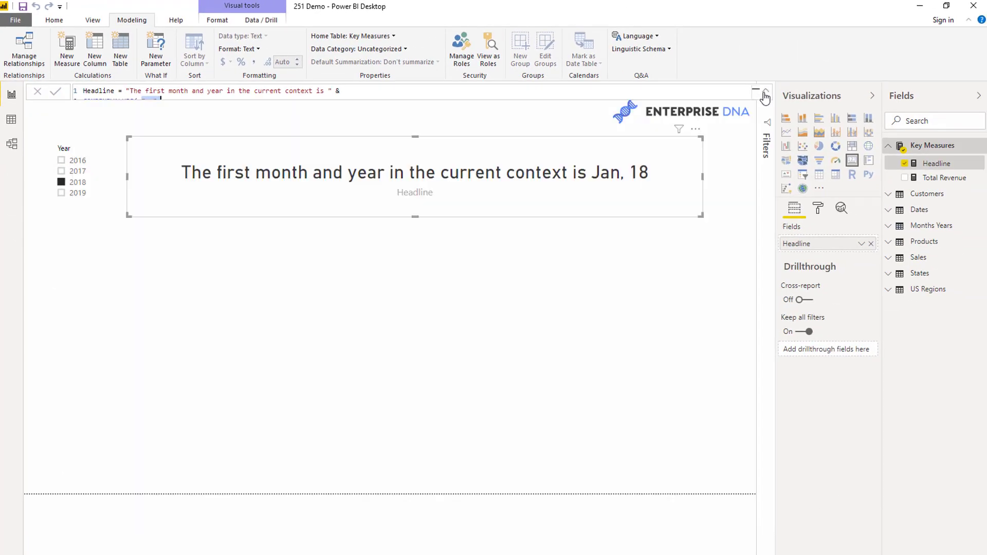
click(71, 195)
click(61, 183)
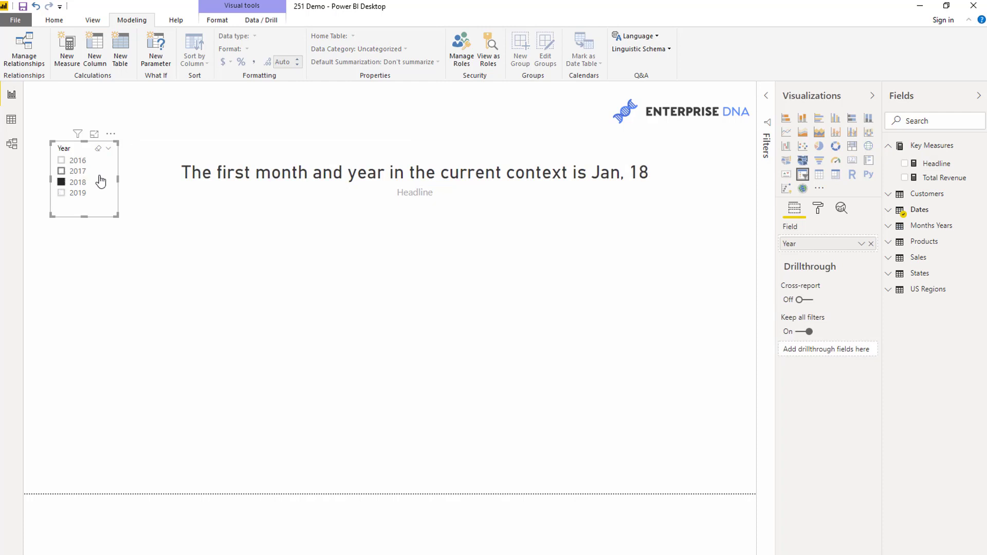
click(98, 171)
click(62, 161)
click(62, 171)
click(62, 183)
click(948, 165)
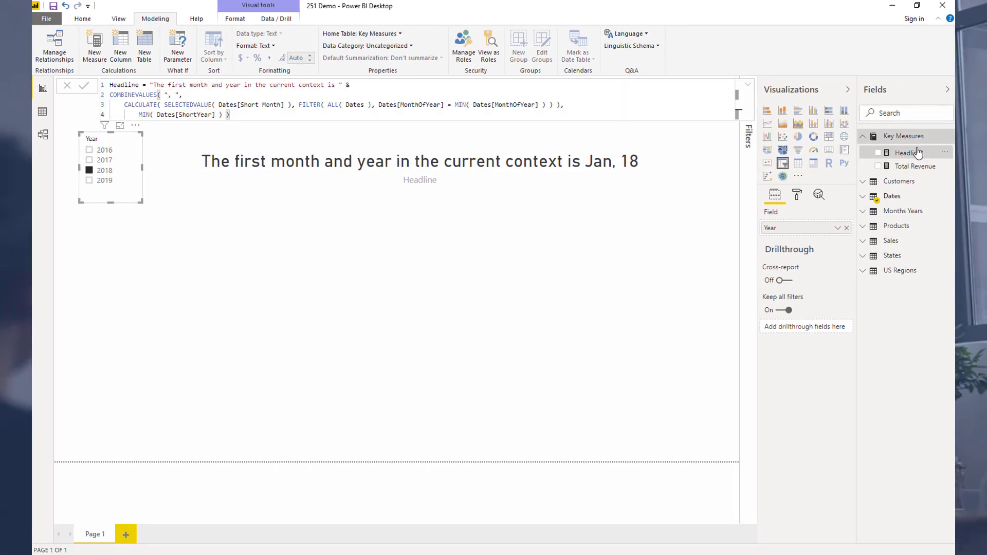